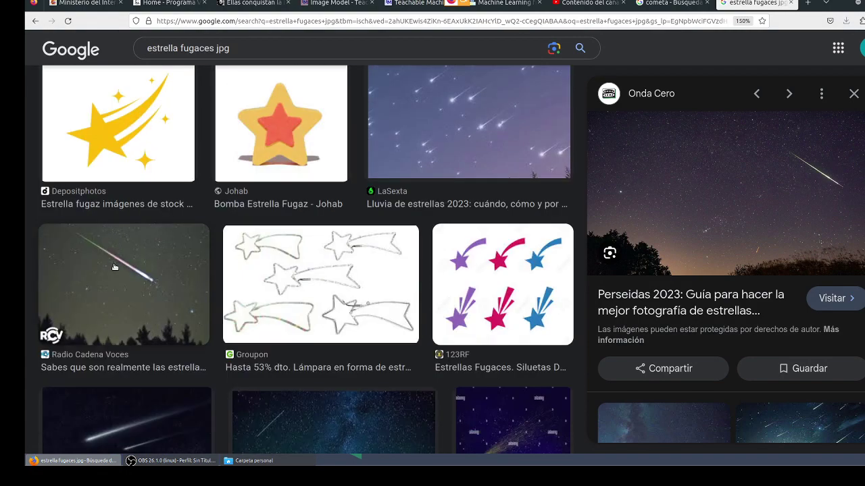
Save the Radio Cadena Voces shooting-star image as estrella-fugaz.jpg in the estrelllasfugaces folder.
left_click(114, 266)
right_click(680, 166)
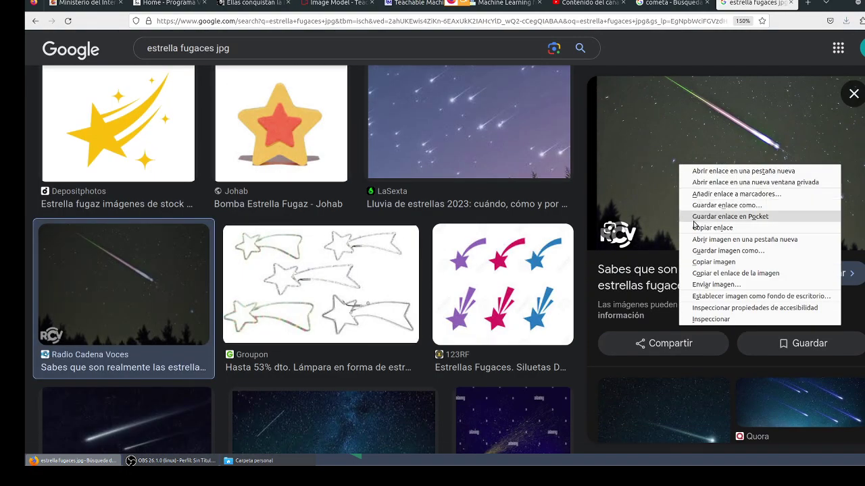
left_click(702, 251)
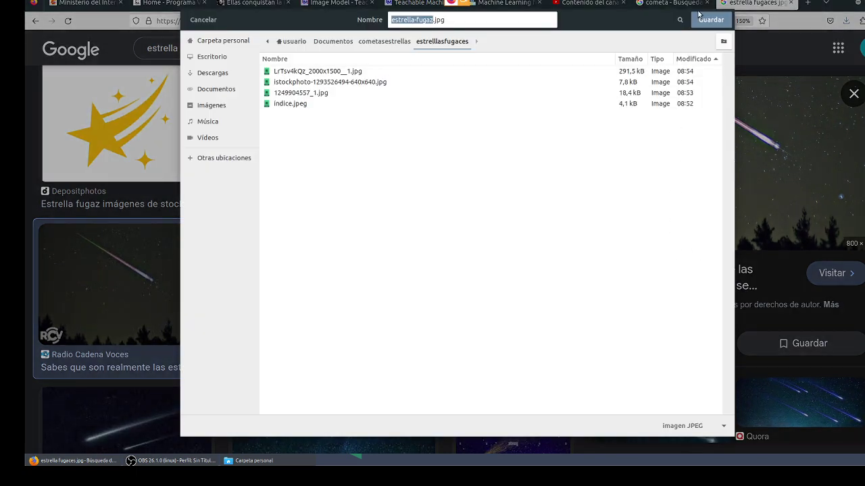
left_click(710, 20)
scroll(374, 207, "down", 3)
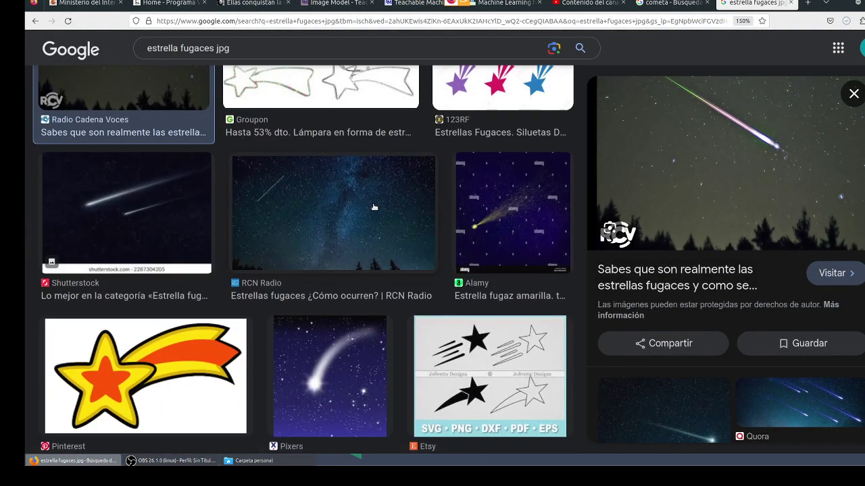
scroll(374, 207, "down", 5)
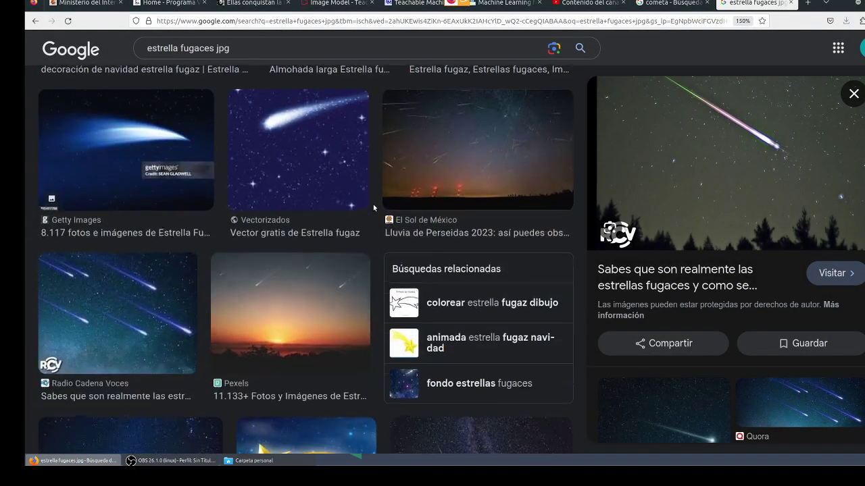
scroll(373, 204, "down", 5)
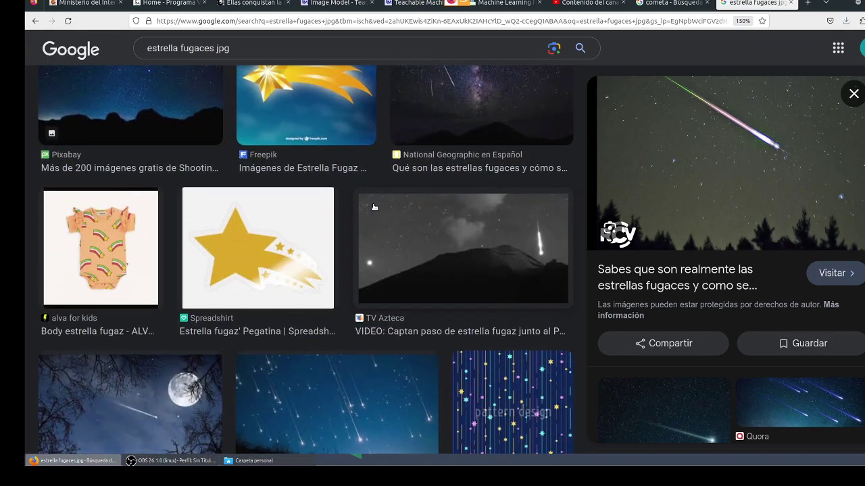
scroll(374, 207, "down", 2)
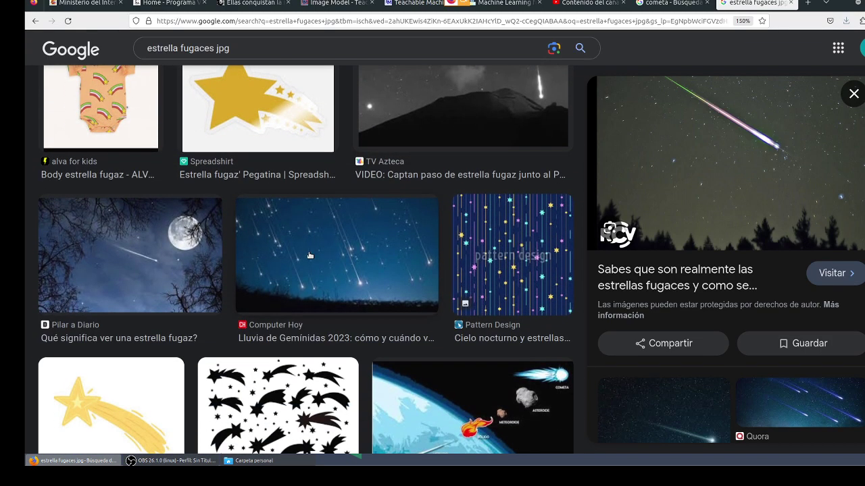
scroll(368, 236, "down", 2)
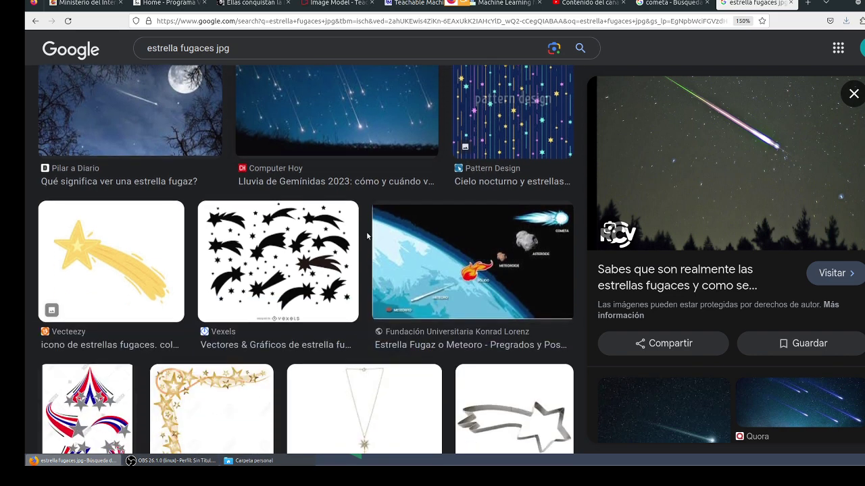
scroll(367, 235, "up", 1)
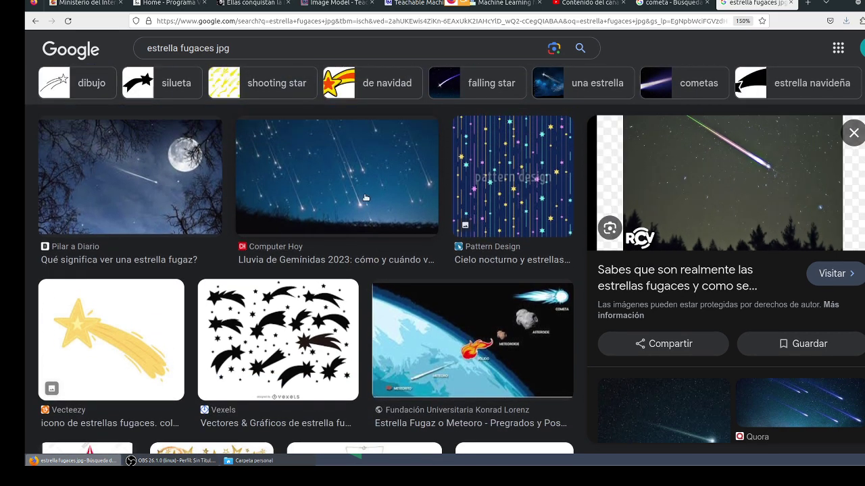
scroll(355, 183, "down", 6)
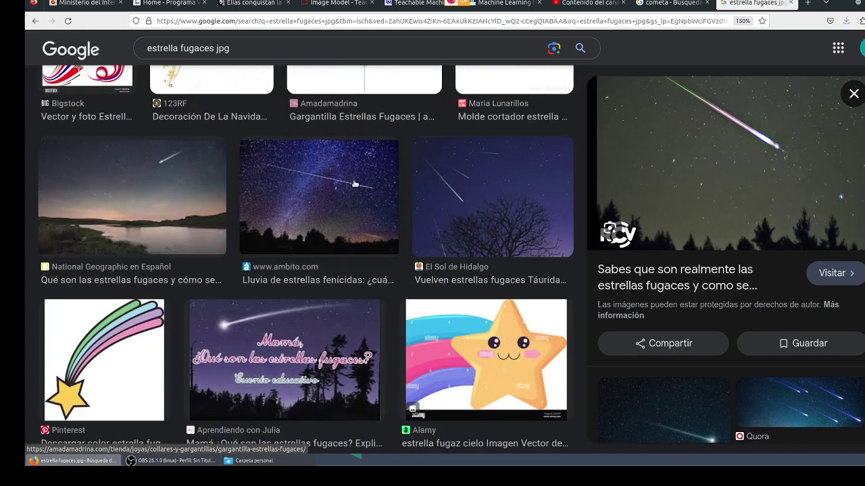
left_click(284, 187)
right_click(655, 167)
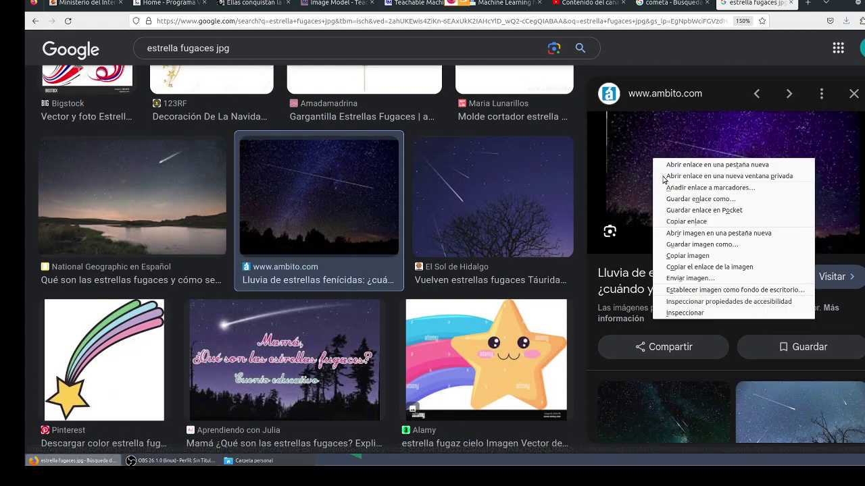
left_click(672, 243)
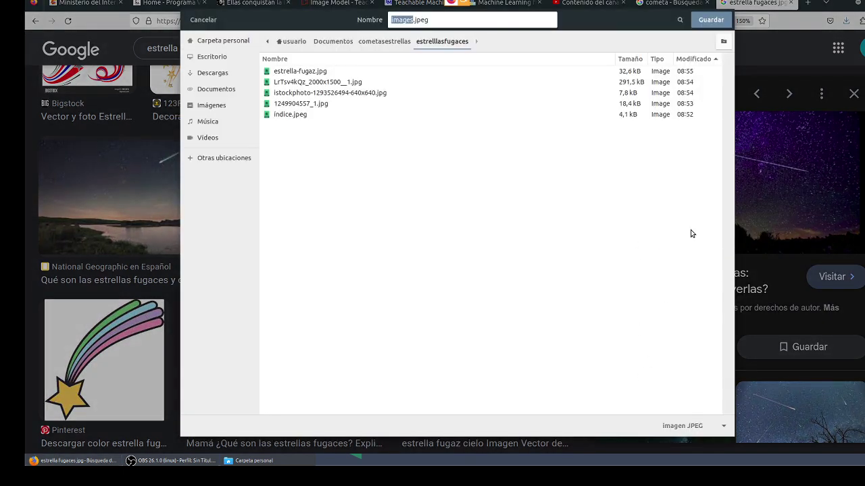
left_click(709, 20)
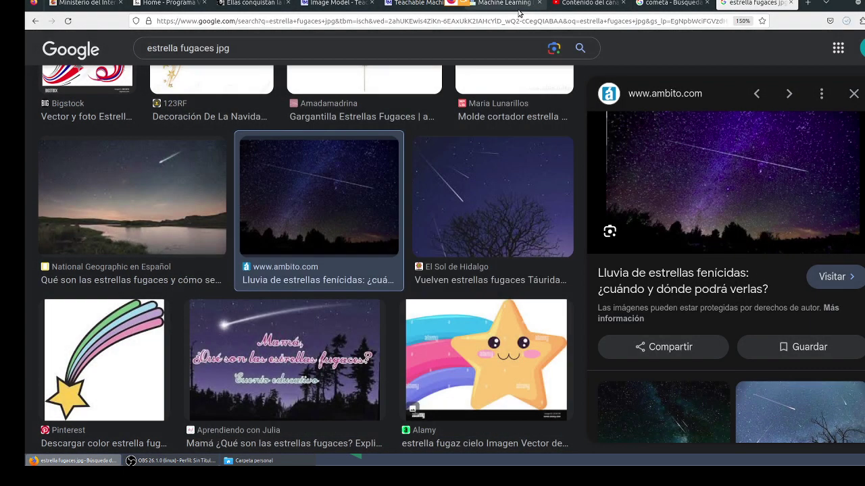
Switch to Teachable Machine and start a new standard image project.
left_click(518, 7)
left_click(414, 4)
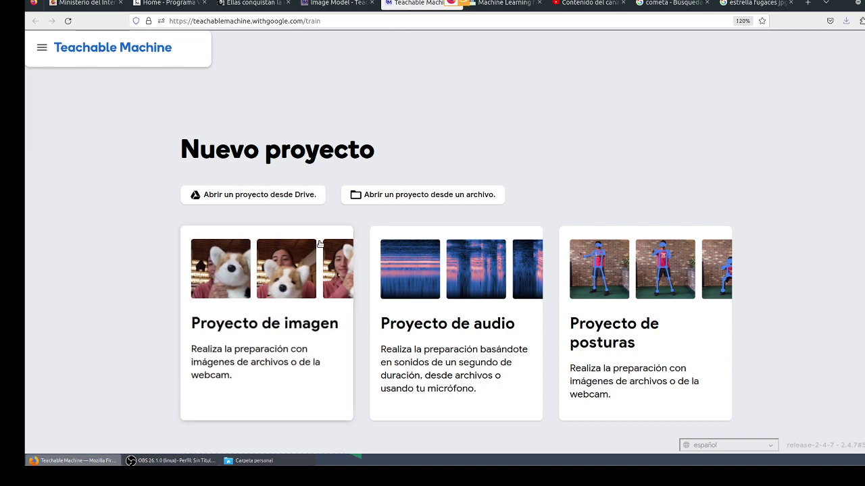
left_click(266, 323)
left_click(287, 249)
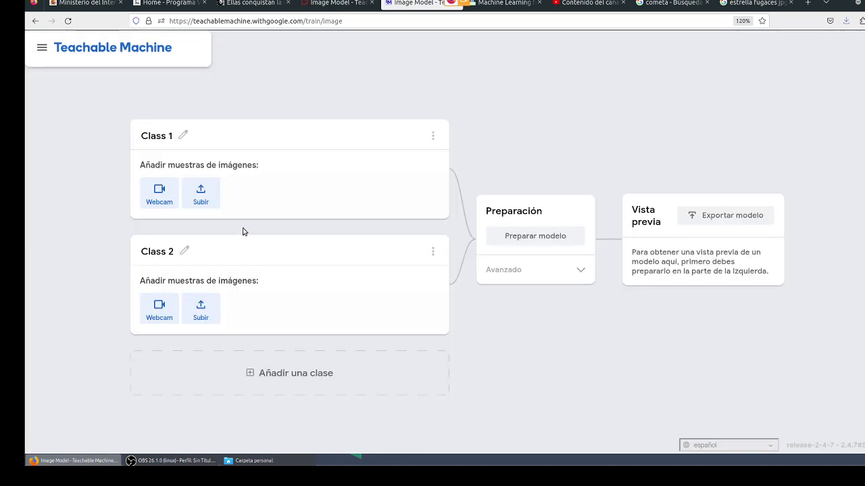
Open the file upload for Class 1 and display the cometasestrellas/cometas folder in a file manager window beside it.
left_click(210, 197)
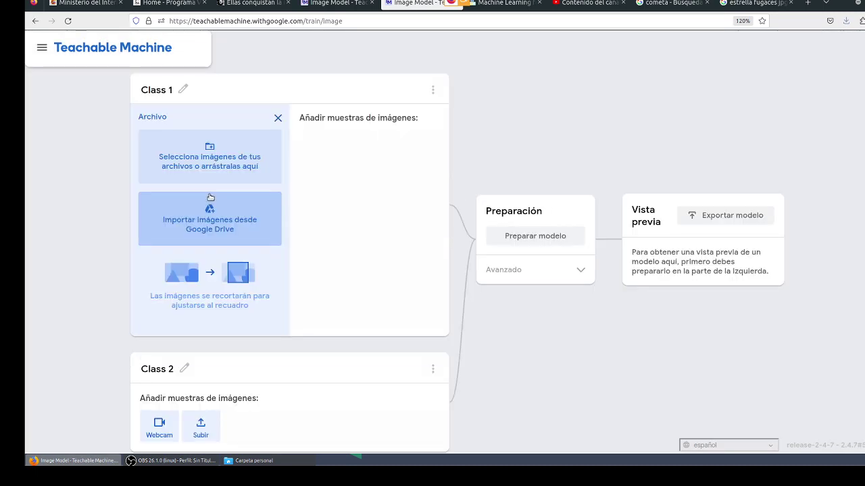
left_click(220, 163)
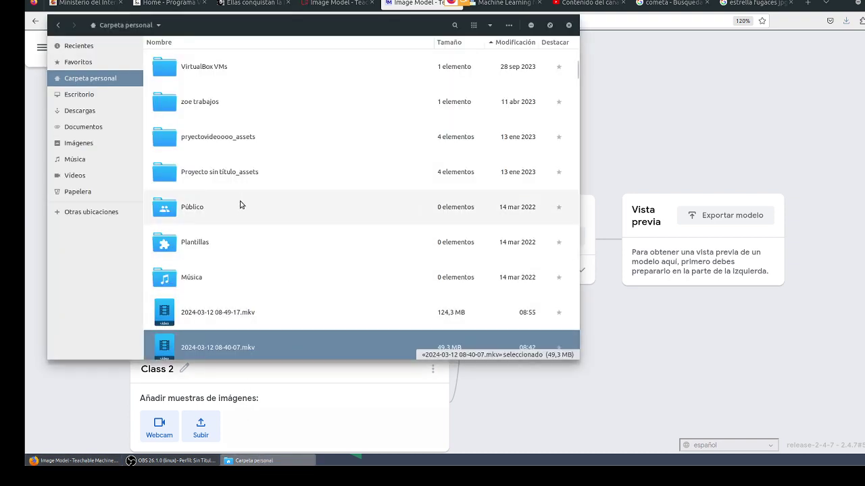
scroll(241, 211, "up", 2)
left_click(131, 127)
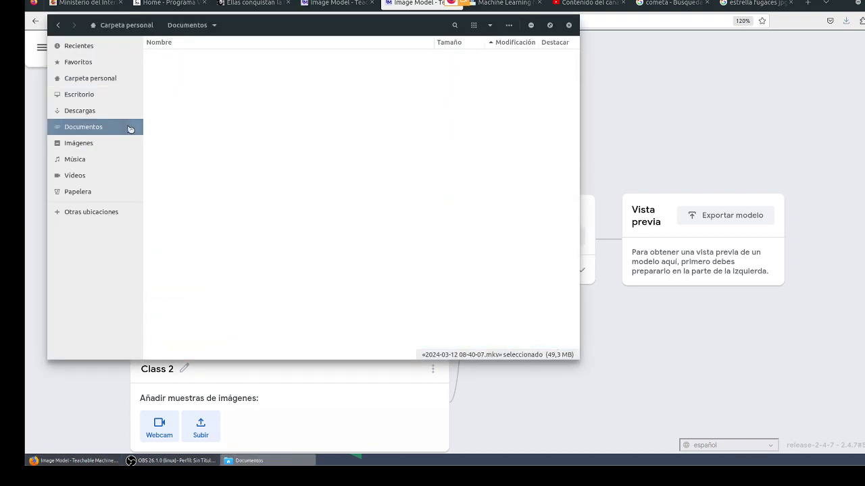
double_click(257, 67)
left_click_drag(338, 25, 669, 37)
double_click(547, 76)
left_click(542, 79)
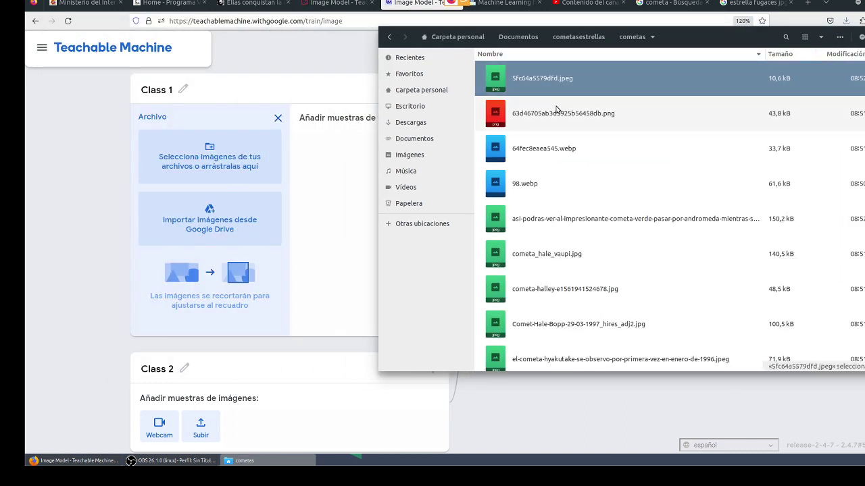
Preview 5fc64a5579dfd.jpeg and move it from the cometas folder up into cometasestrellas.
scroll(547, 118, "down", 2)
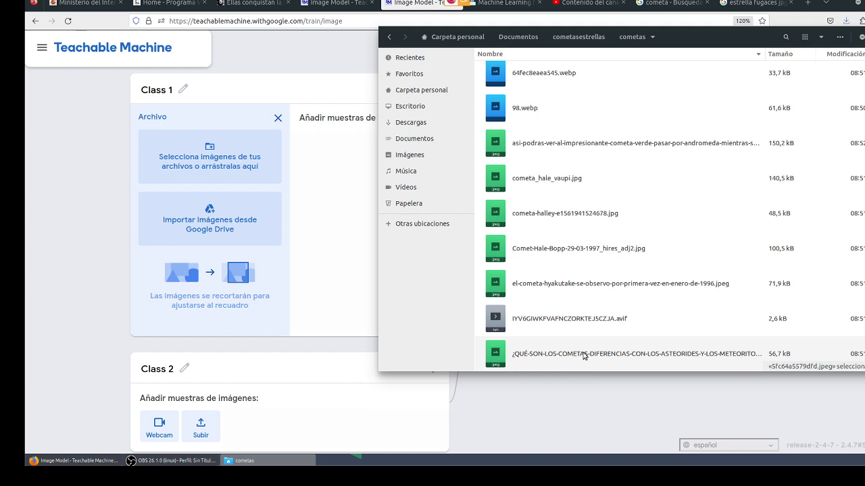
scroll(583, 357, "up", 2)
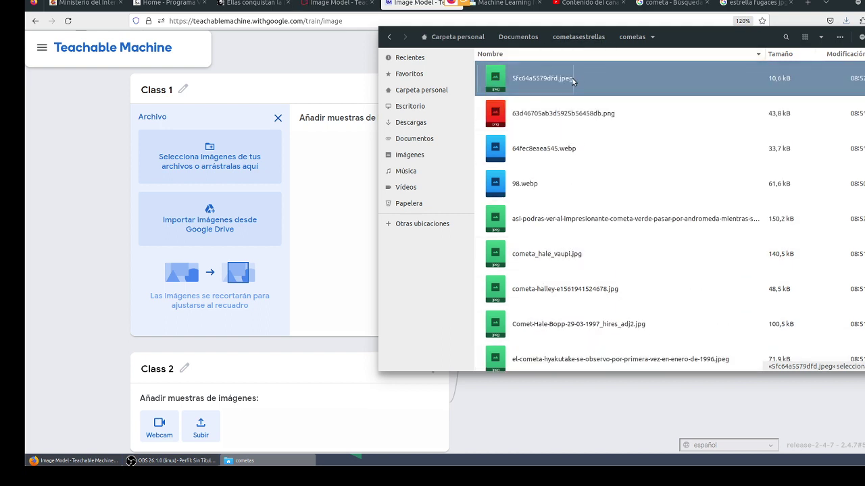
key("space")
left_click(567, 135)
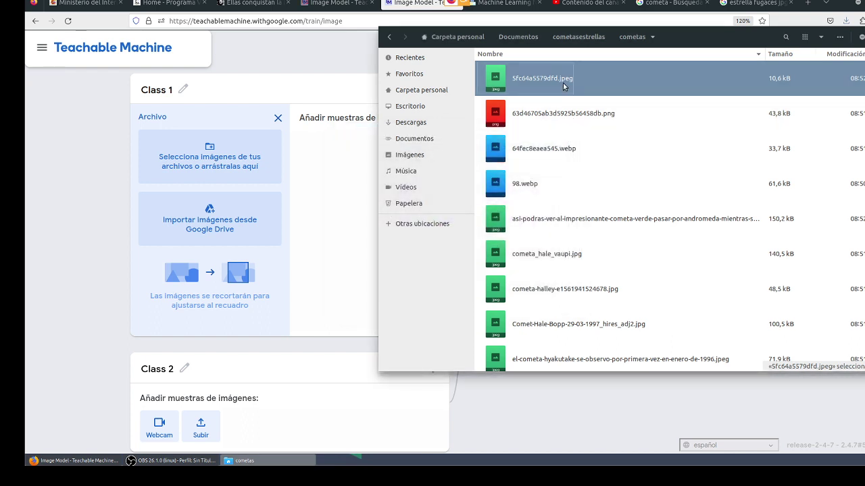
left_click(579, 37)
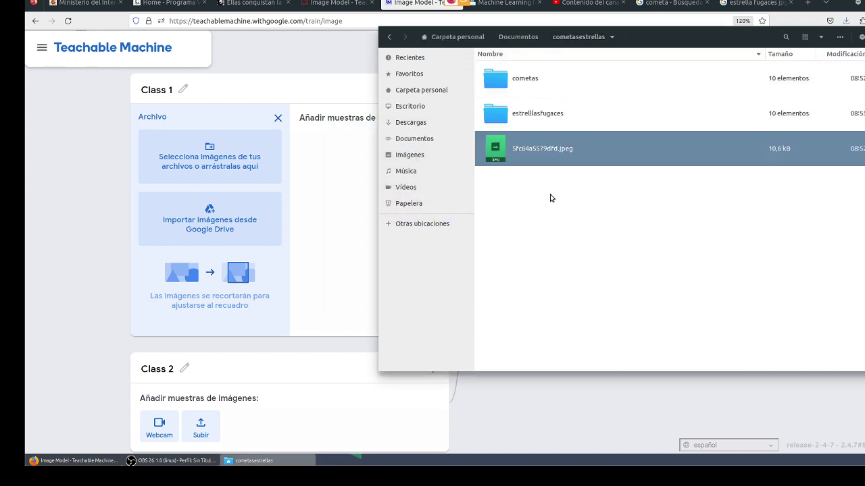
double_click(563, 113)
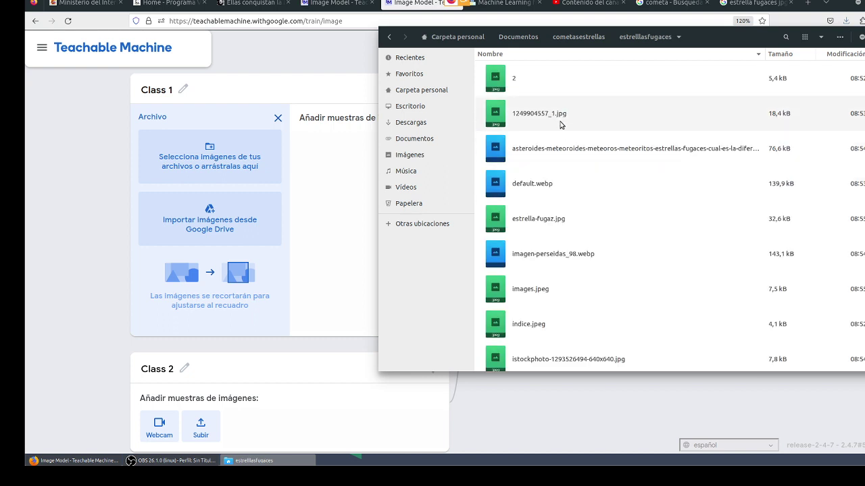
left_click(560, 120)
key("space")
left_click(567, 125)
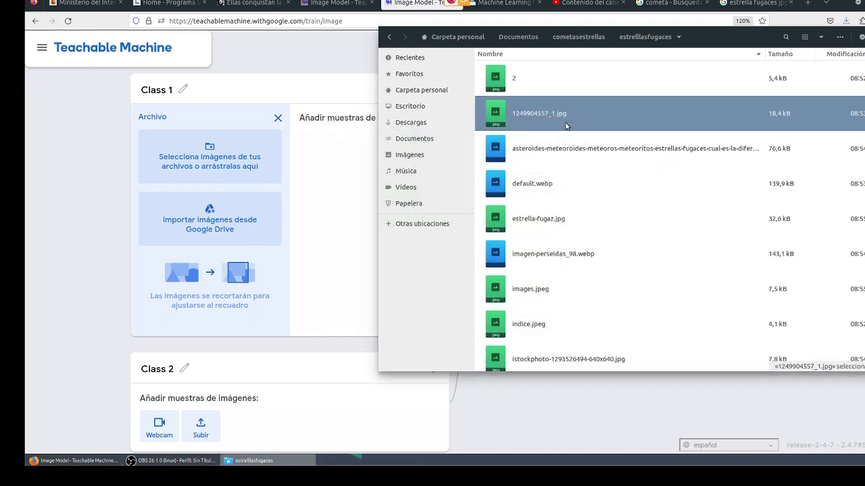
left_click(578, 36)
left_click(541, 260)
key("ctrl+v")
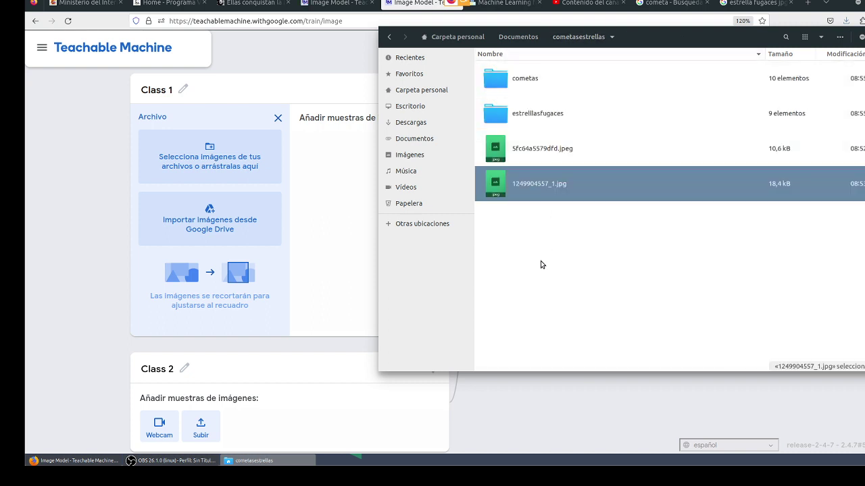
left_click(541, 265)
Add all files from the cometas folder as image samples for Class 1.
double_click(549, 80)
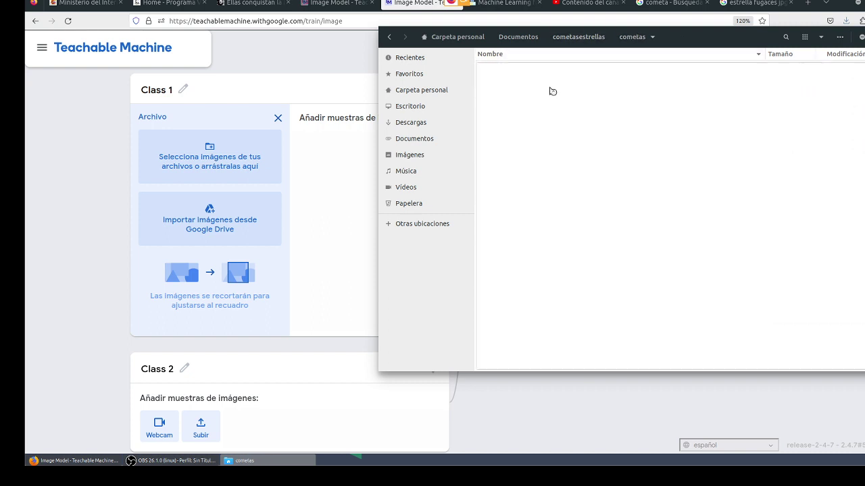
left_click(553, 93)
scroll(558, 145, "down", 1)
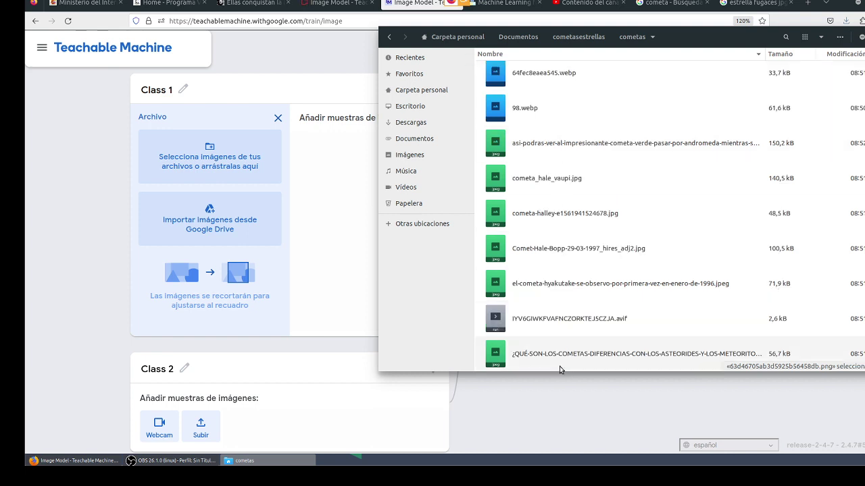
key("ctrl+a")
left_click_drag(558, 213, 230, 156)
Rename Class 1 as Cometas.
left_click(169, 92)
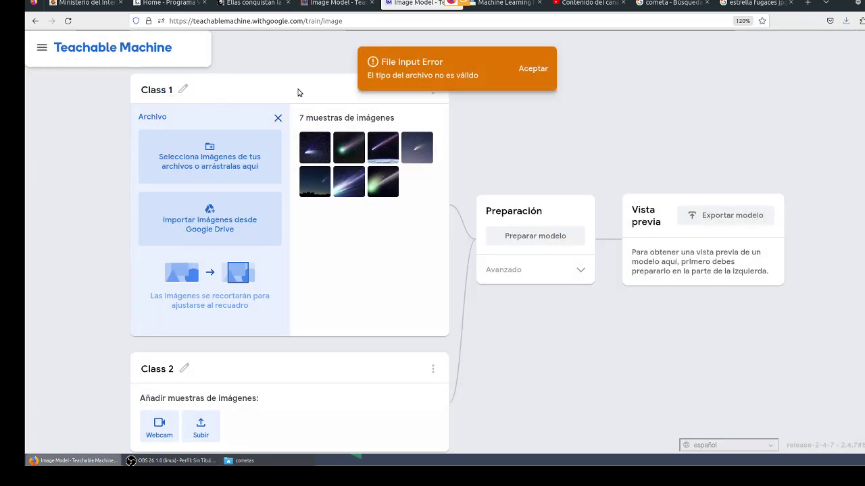
left_click(162, 89)
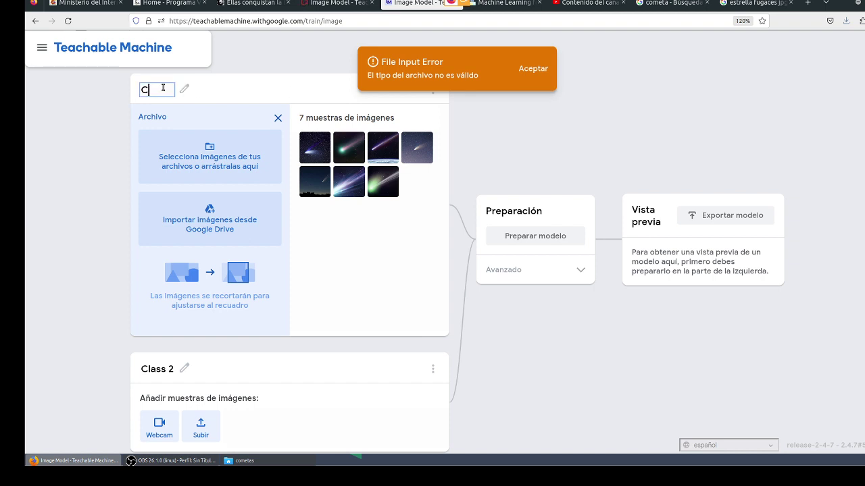
type("Cometas")
key("Return")
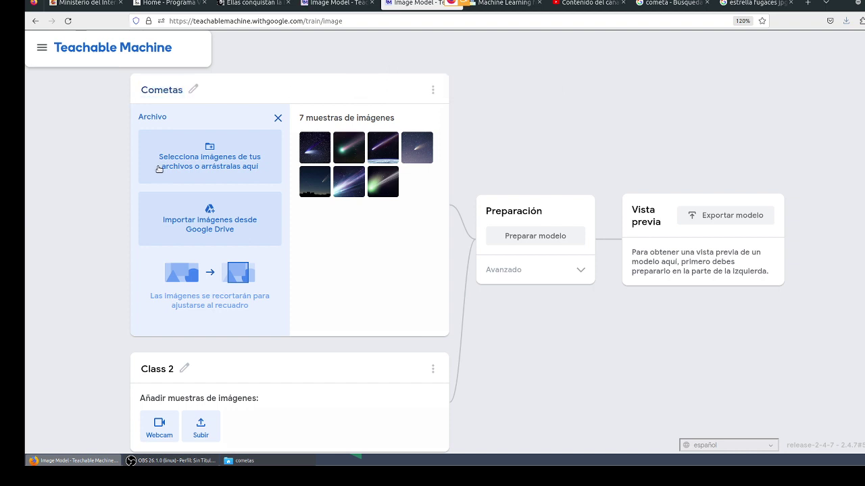
Rename Class 2 as Estrellas fugaces.
left_click(162, 367)
type("df")
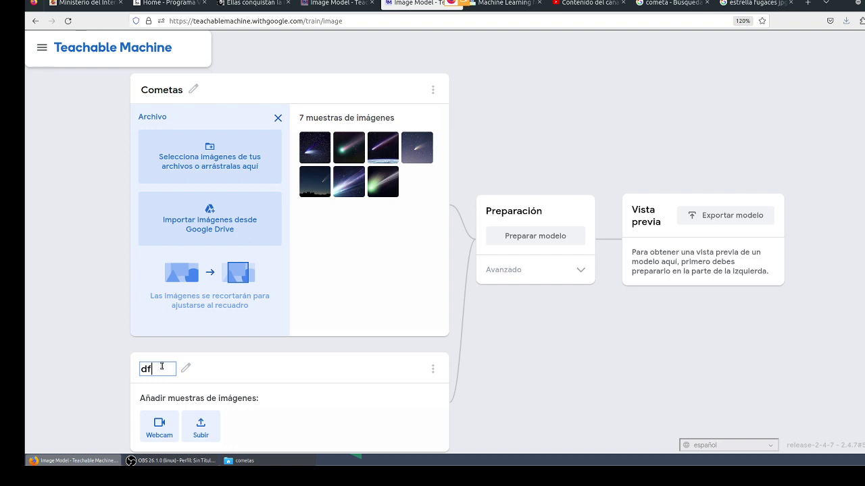
type("Estrellas fugaces")
key("Return")
Upload all files from the estrelllasfugaces folder as image samples for the Estrellas fugaces class.
scroll(155, 366, "down", 2)
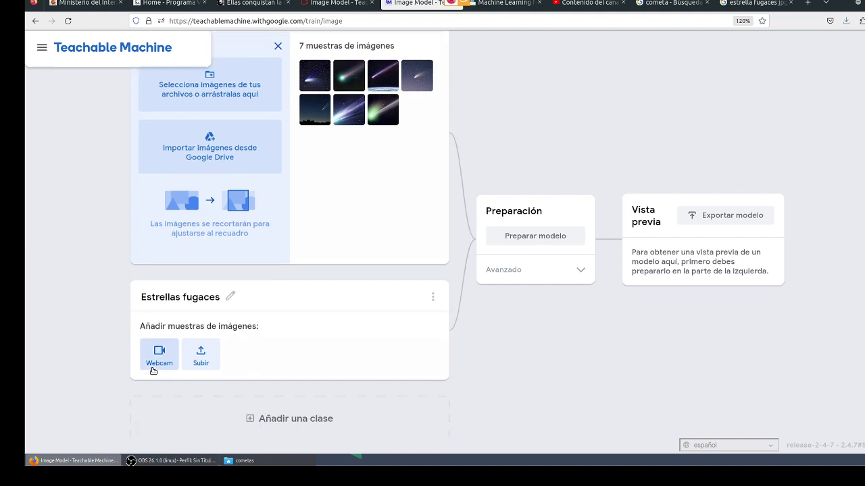
left_click(201, 358)
left_click(244, 461)
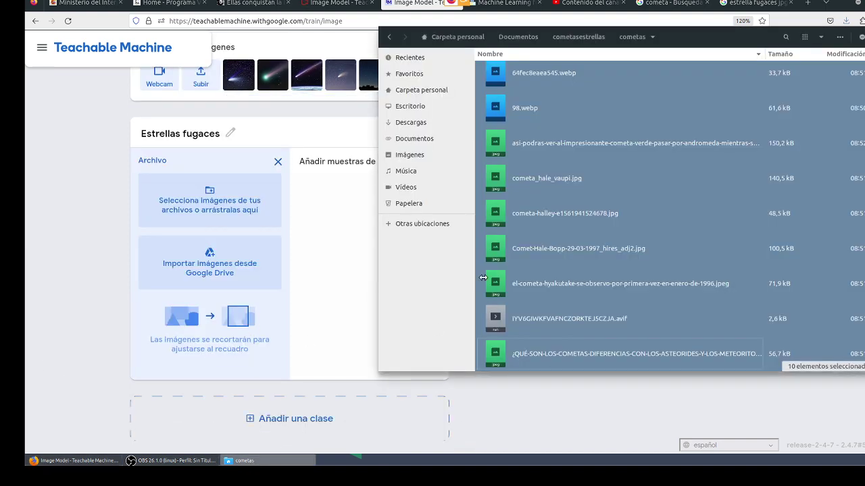
left_click(601, 44)
double_click(558, 114)
left_click(551, 86)
scroll(554, 108, "down", 1)
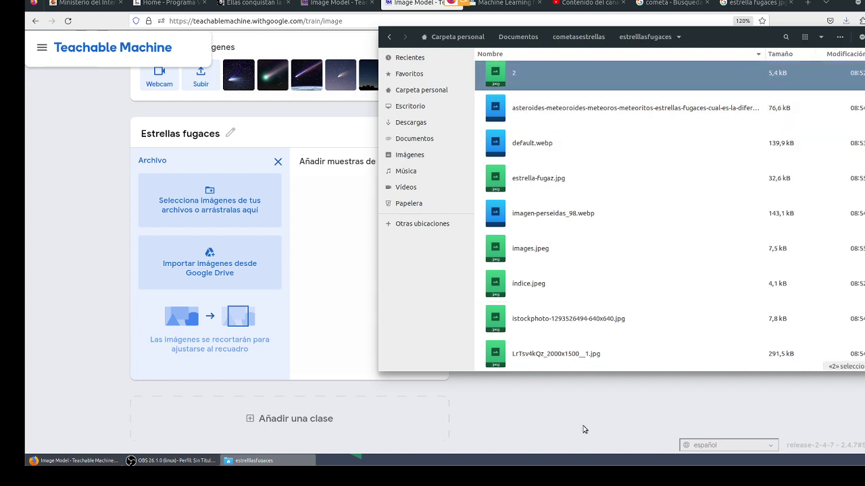
left_click(583, 358, "shift")
left_click_drag(565, 315, 212, 193)
left_click(325, 260)
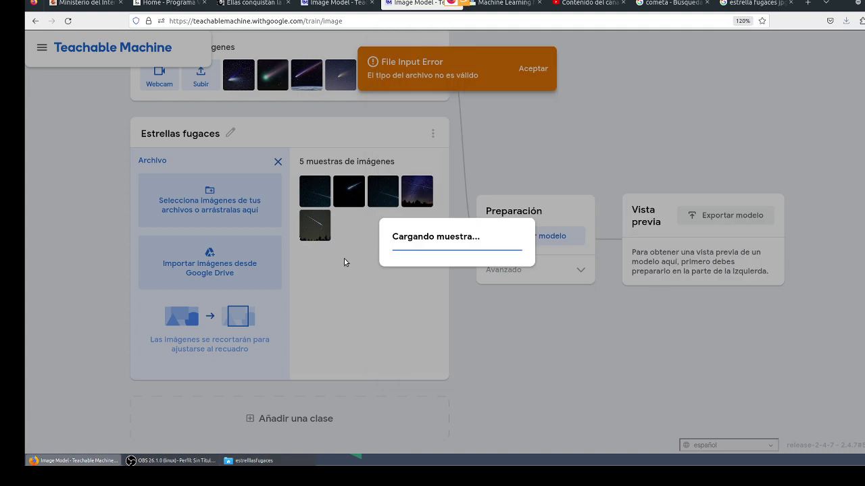
Train the model on the Cometas and Estrellas fugaces samples and allow the page to use the camera.
scroll(426, 261, "up", 2)
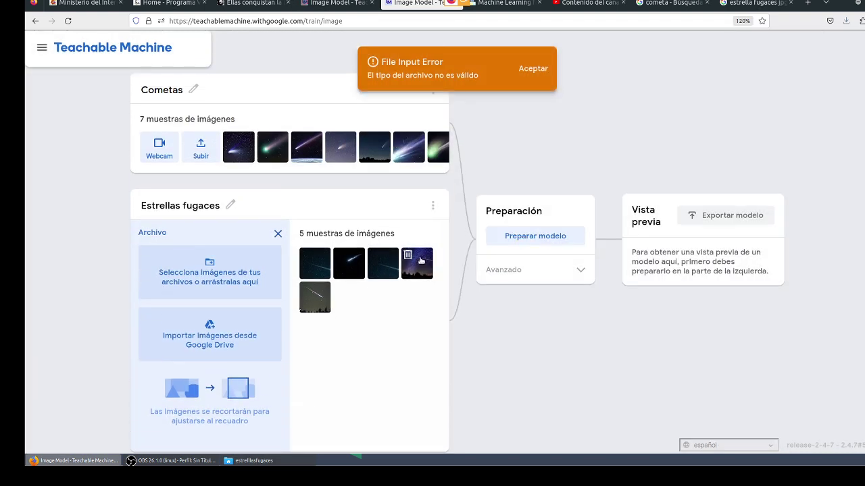
left_click(535, 240)
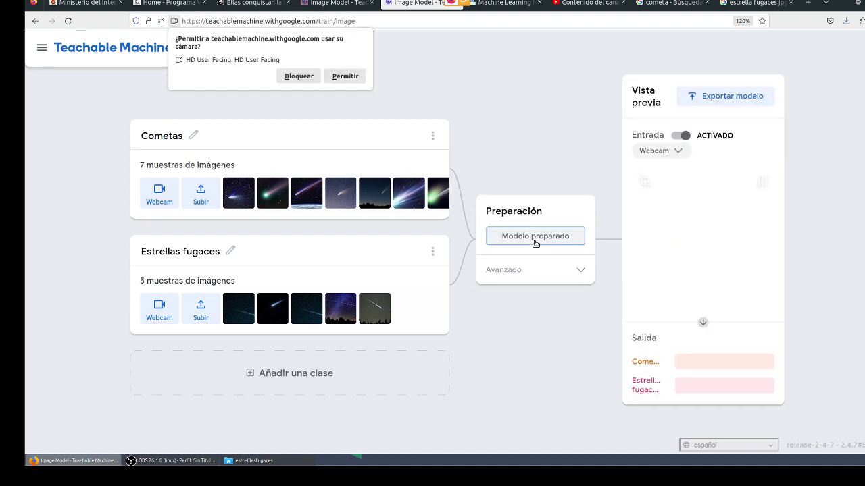
left_click(344, 77)
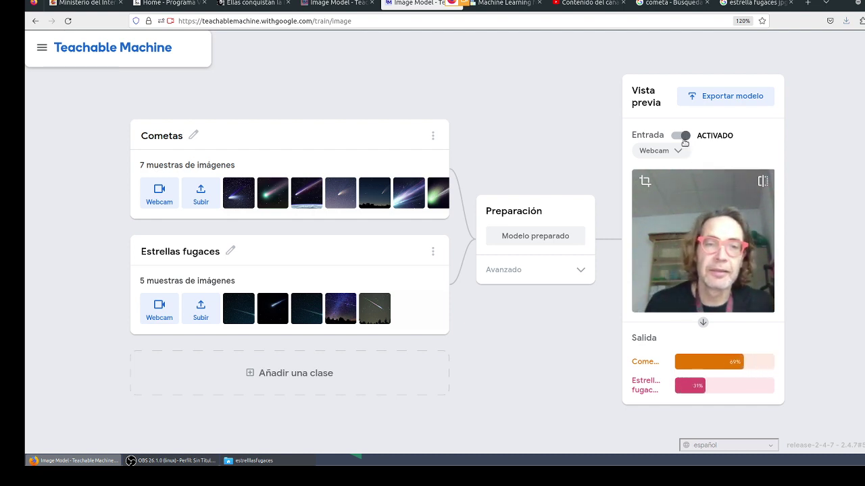
Switch the model preview's input source to Archivo.
left_click(666, 153)
left_click(660, 176)
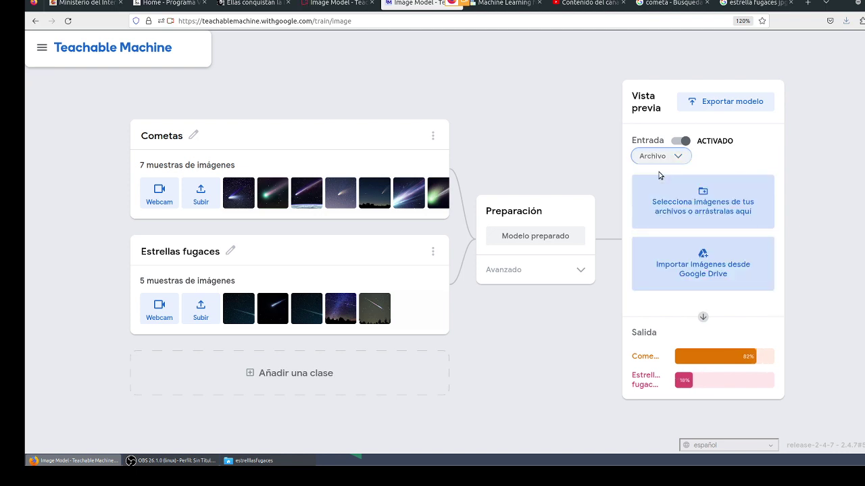
left_click(250, 461)
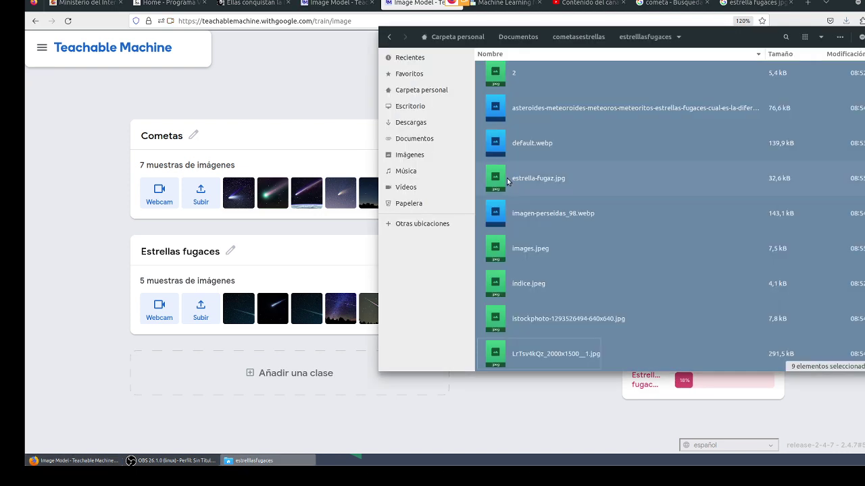
left_click(575, 41)
left_click_drag(647, 28, 514, 39)
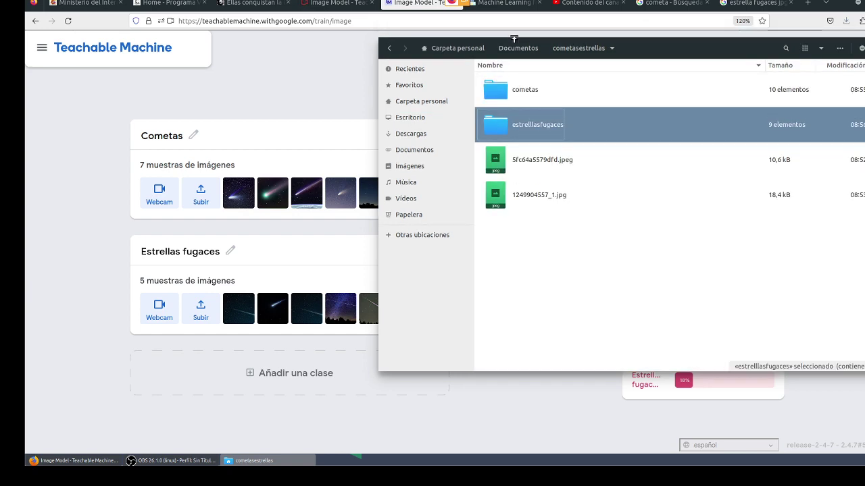
left_click_drag(669, 41, 395, 21)
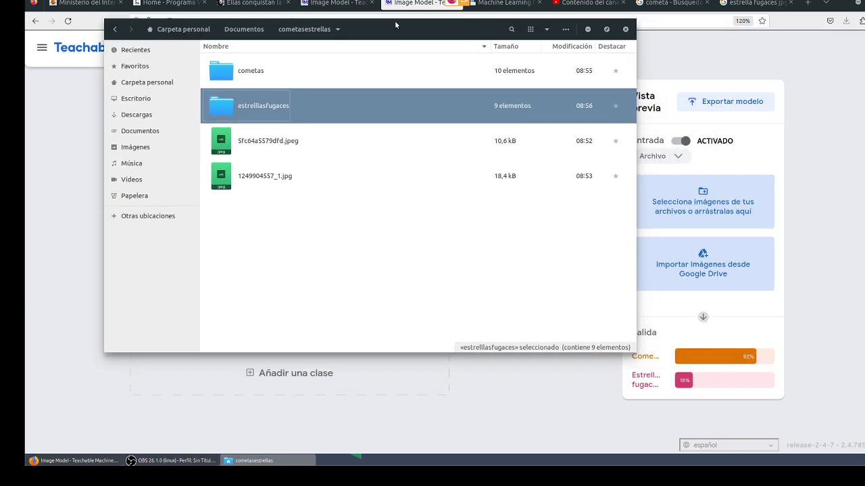
left_click(297, 142)
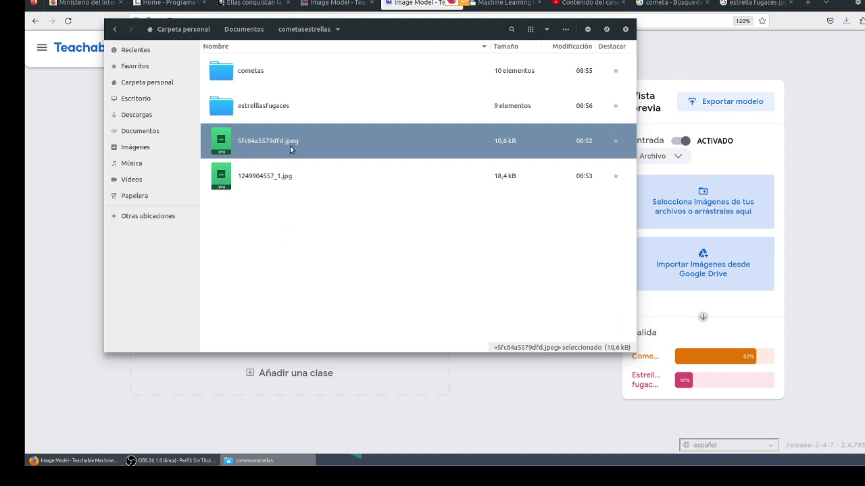
double_click(291, 148)
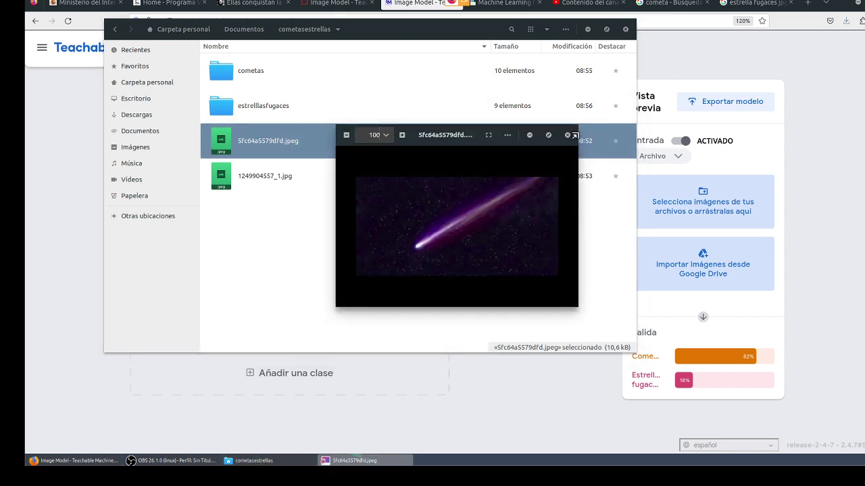
double_click(280, 178)
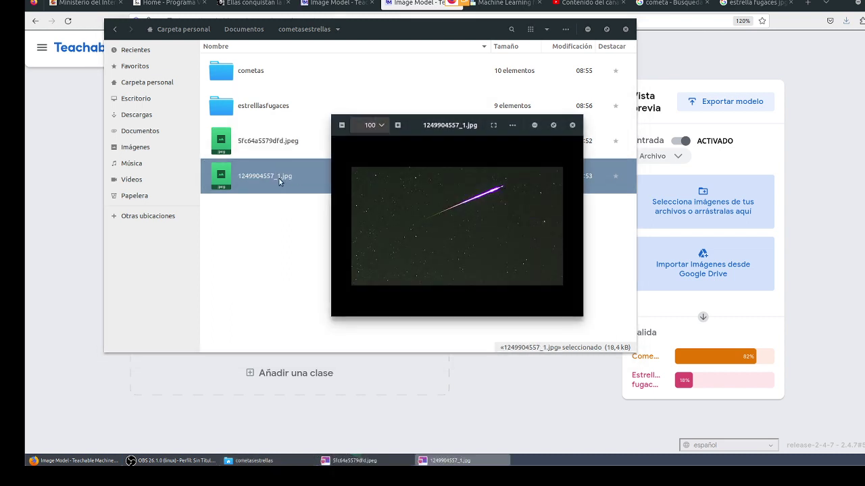
left_click(572, 125)
Test the model preview with the comet image 5fc64a5579dfd.jpeg and reduce the page zoom to 110%.
left_click_drag(270, 143, 689, 192)
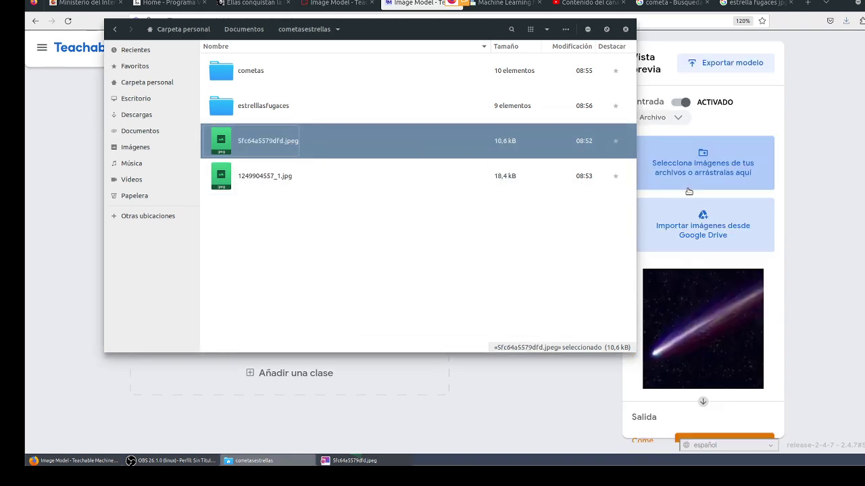
left_click(823, 233)
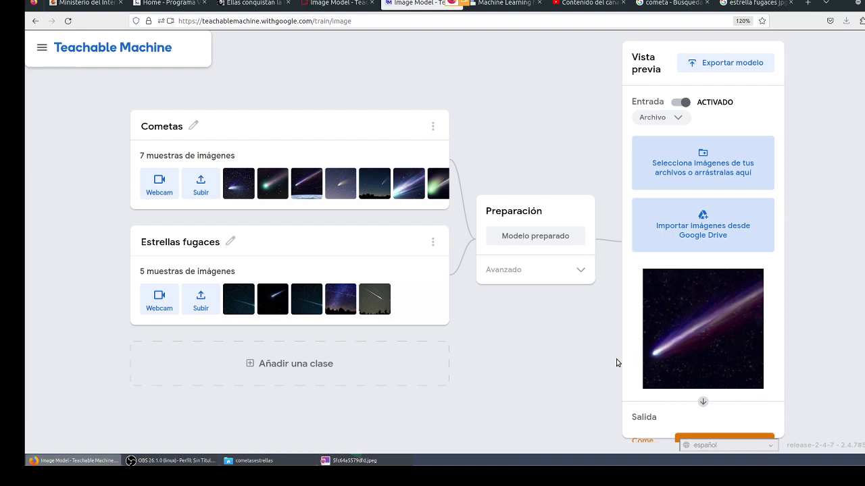
key("ctrl+minus")
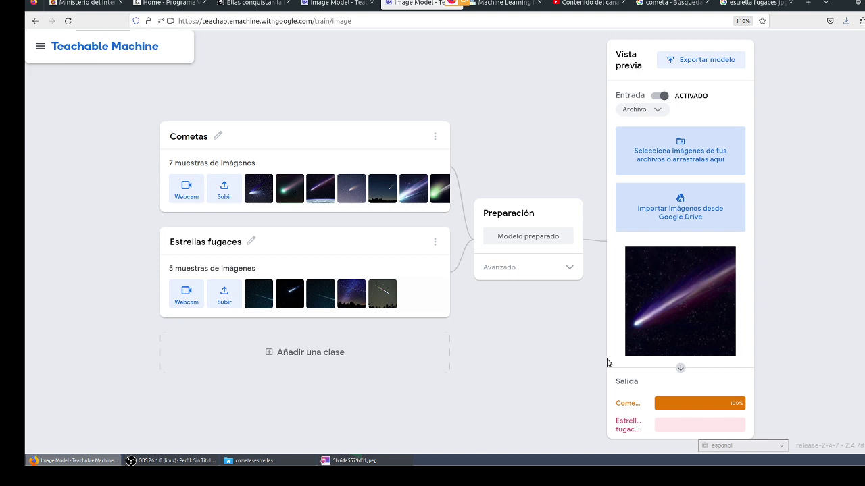
left_click(289, 462)
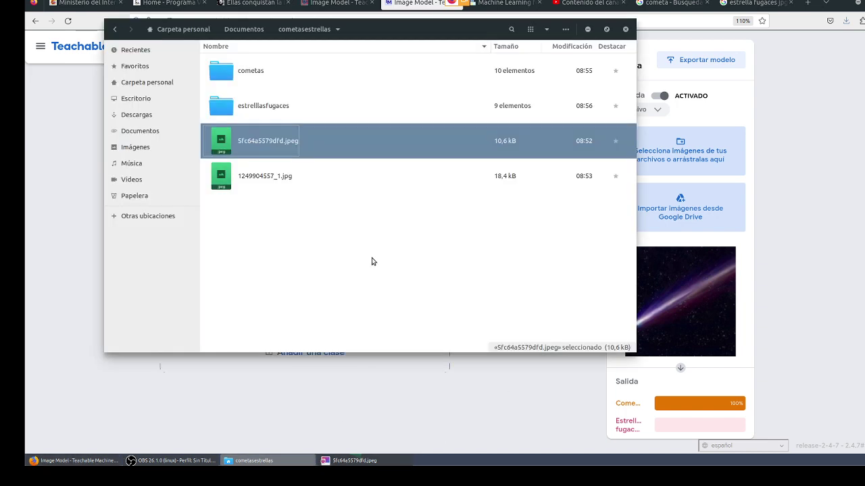
left_click(332, 184)
left_click_drag(332, 183, 714, 144)
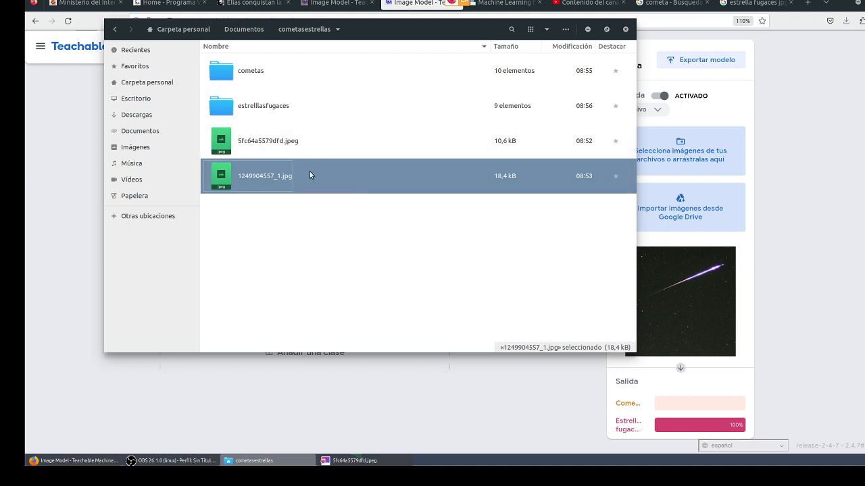
left_click_drag(309, 154, 723, 157)
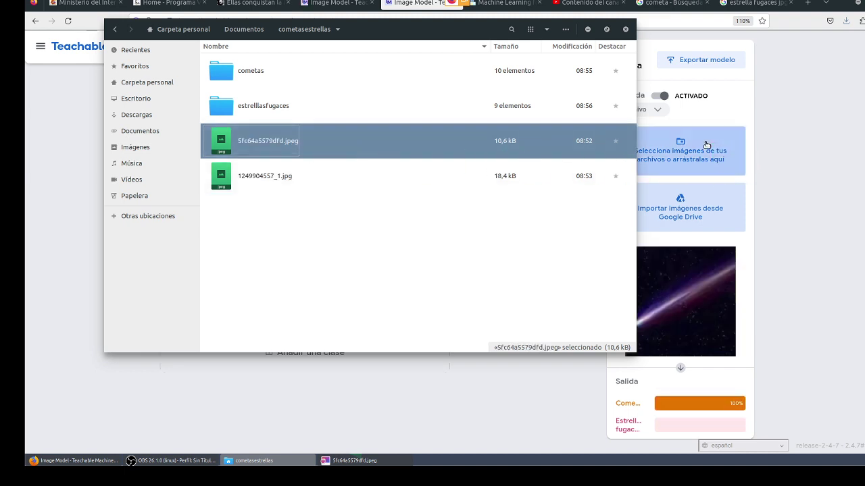
left_click_drag(338, 191, 699, 141)
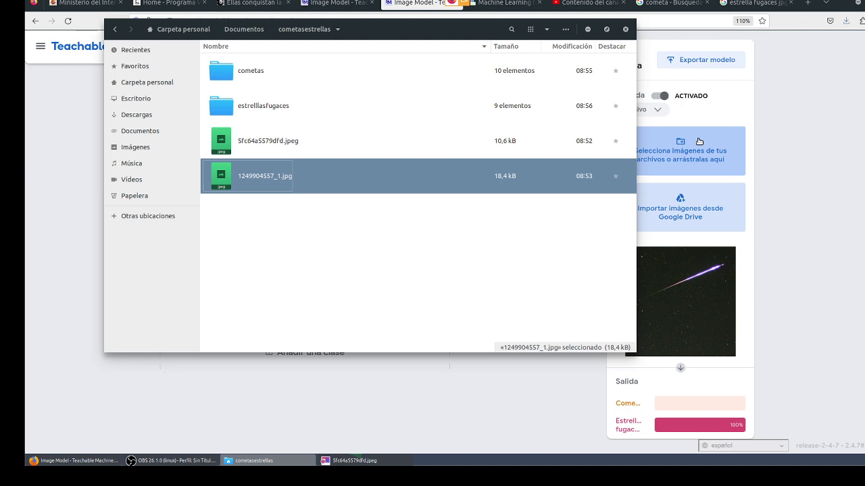
left_click(836, 202)
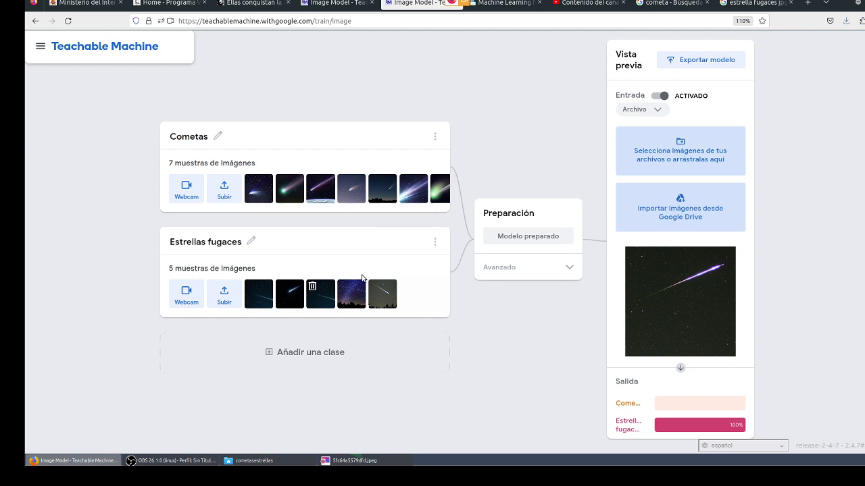
scroll(365, 275, "up", 1)
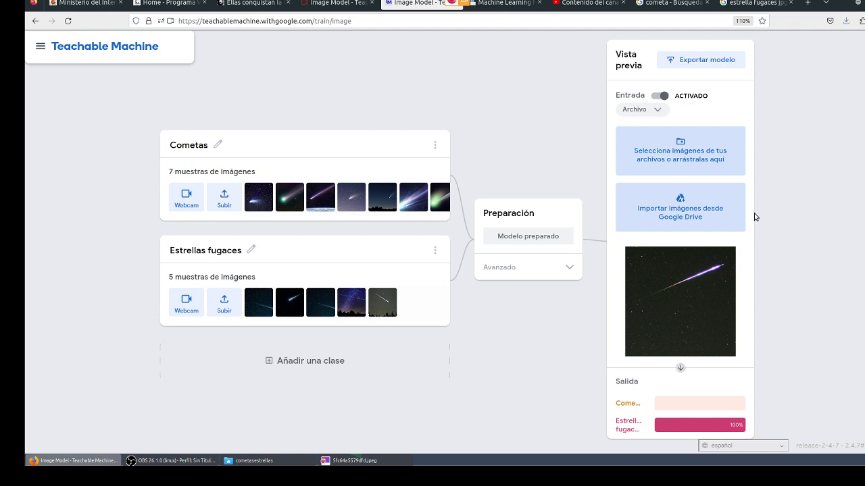
Export the model as Tensorflow.js by uploading it to the cloud with a shareable link, and close the export dialog.
left_click(714, 60)
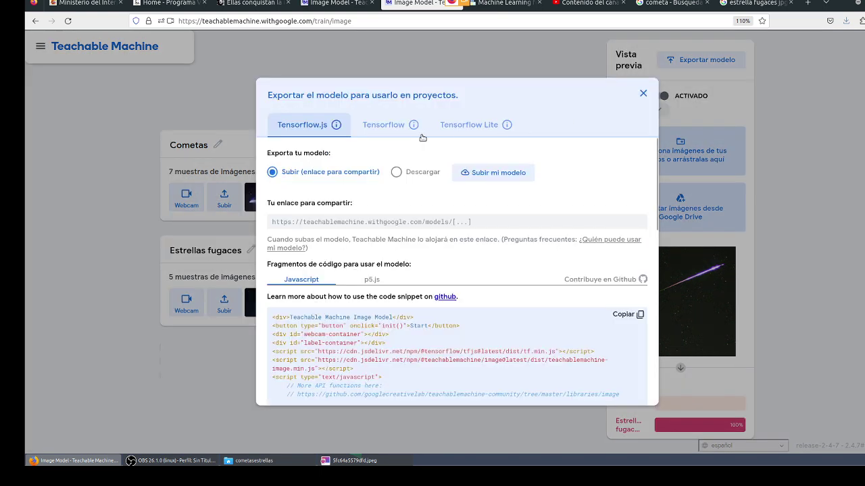
left_click(464, 170)
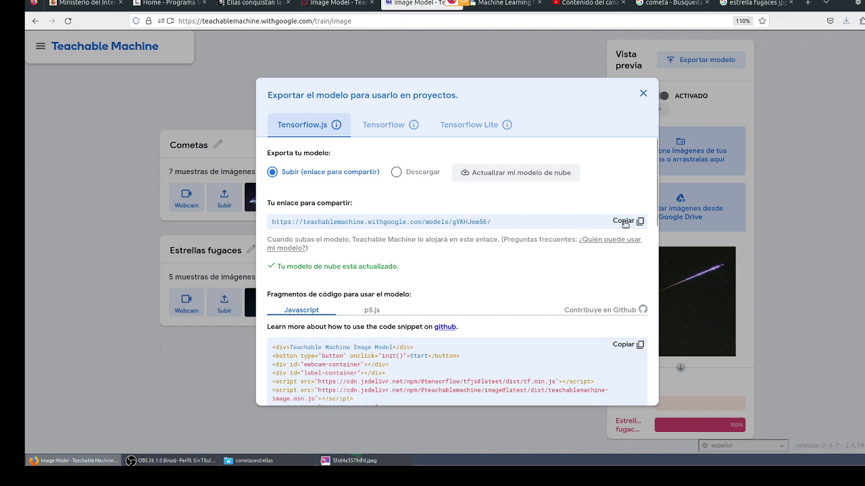
left_click(643, 95)
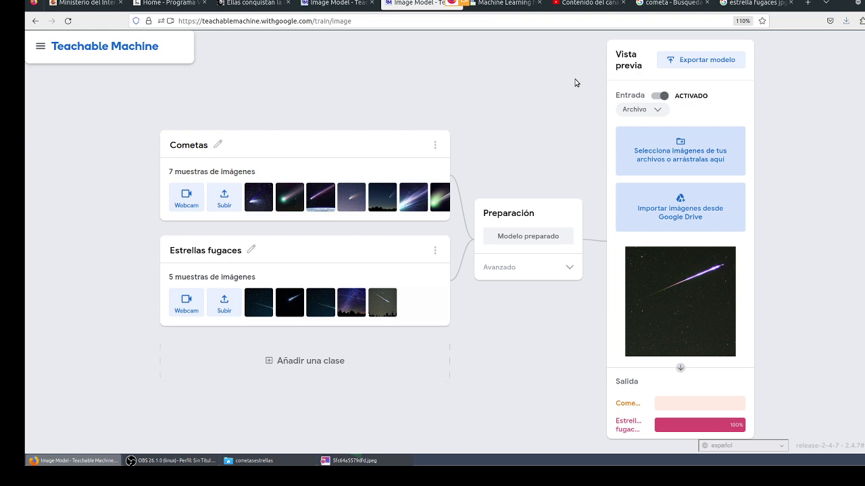
Save the project to Google Drive under the name COMETAESTRELLAS.
left_click(79, 59)
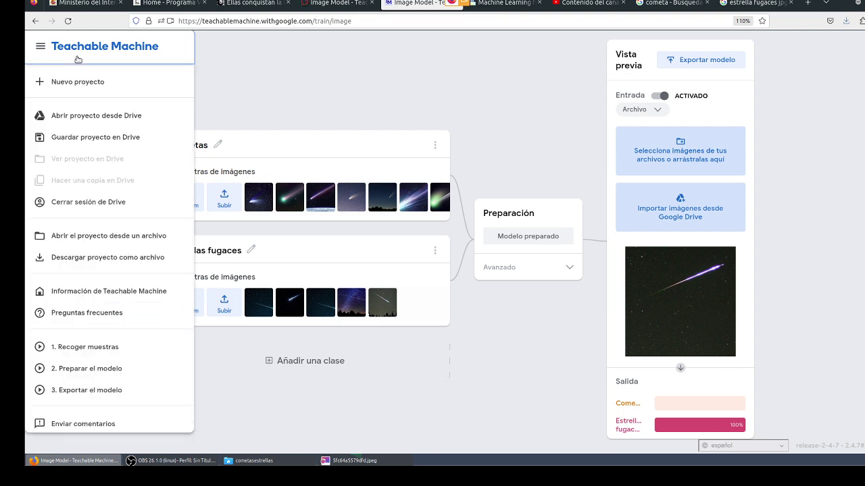
left_click(96, 138)
left_click(469, 230)
type("cMi modelo de image")
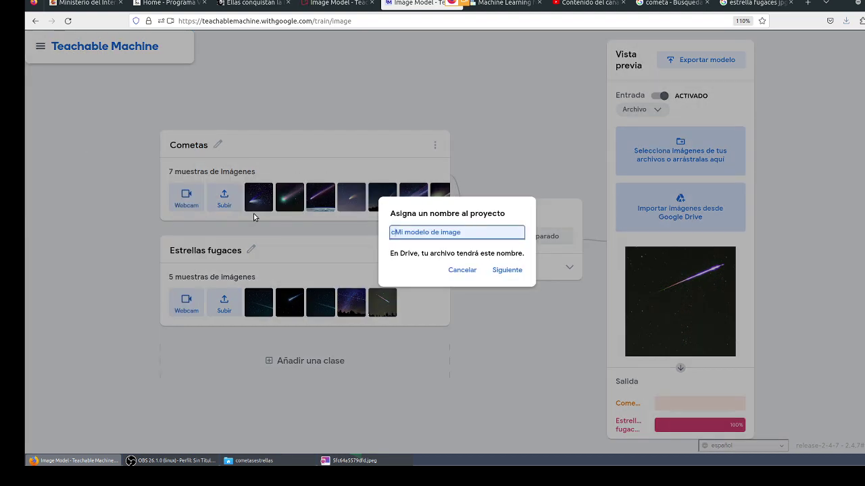
key("BackSpace")
key("BackSpace")
key("BackSpace")
key("BackSpace")
key("BackSpace")
key("BackSpace")
key("BackSpace")
key("BackSpace")
key("BackSpace")
key("BackSpace")
key("BackSpace")
key("BackSpace")
key("BackSpace")
key("BackSpace")
key("BackSpace")
key("BackSpace")
key("BackSpace")
key("BackSpace")
type("COMETAESTRELLAS")
left_click(511, 277)
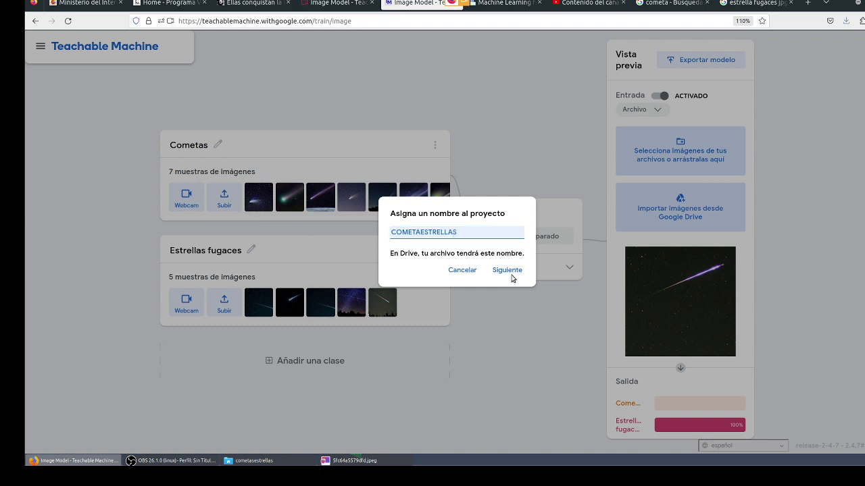
left_click(507, 270)
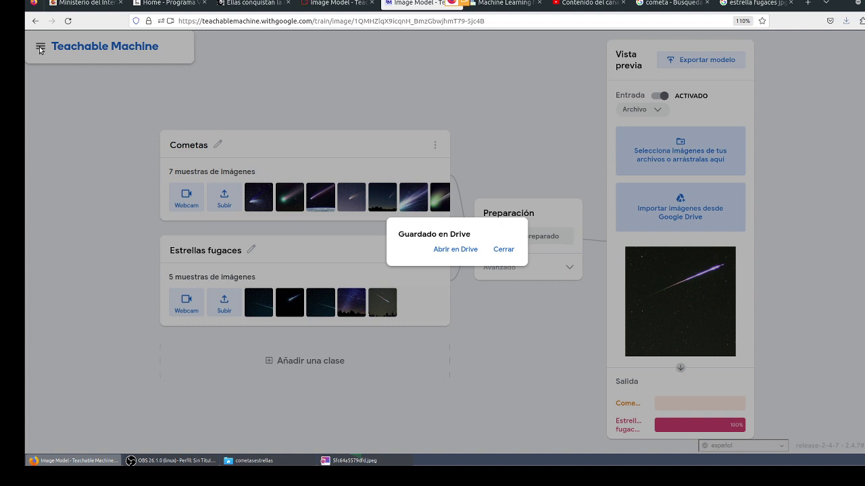
left_click(505, 251)
Download the project as a file, saving it as project.tm in the estrelllasfugaces folder.
left_click(41, 45)
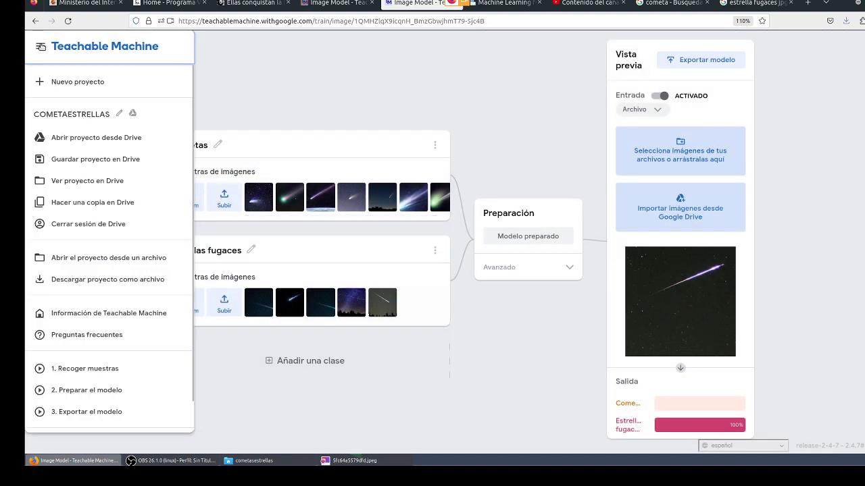
left_click(72, 279)
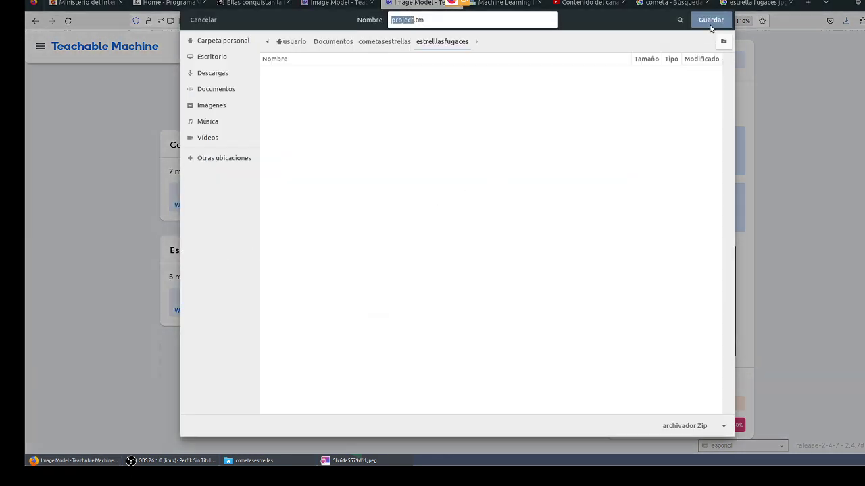
left_click(711, 20)
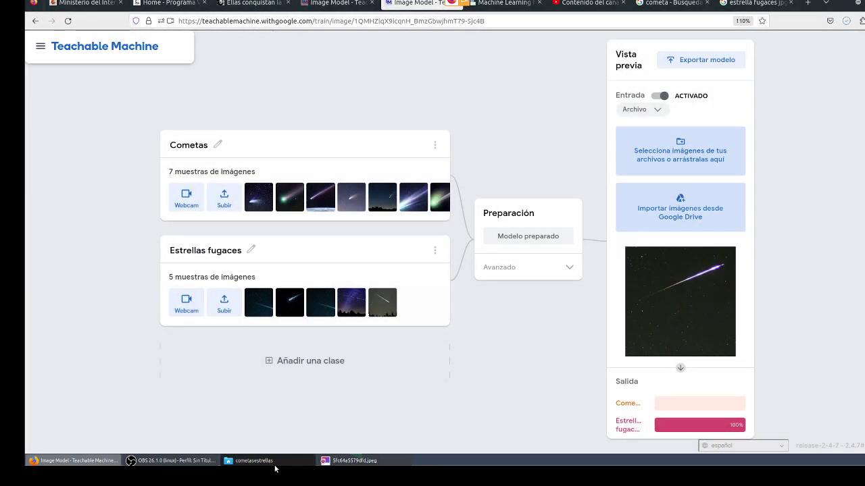